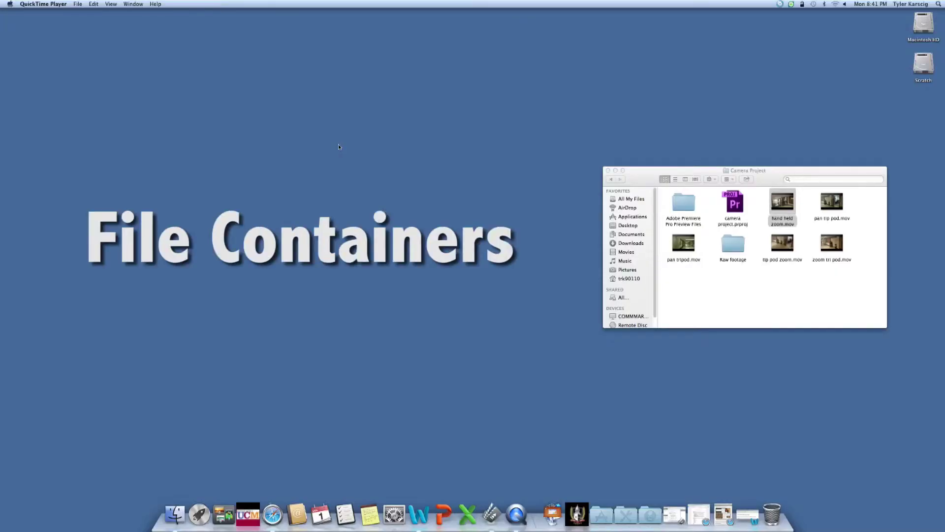
Show Get Info for hand held zoom.mov and move its Info window to the screen centre.
right_click(785, 215)
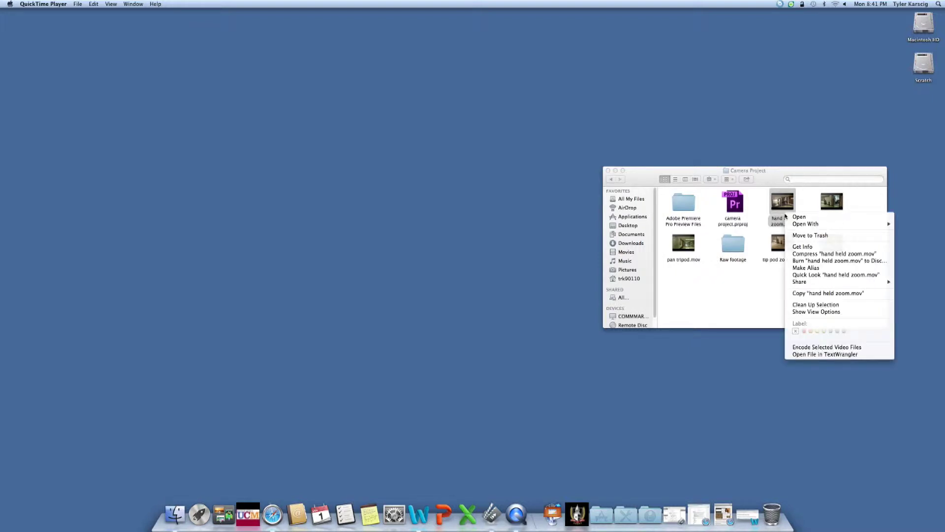
click(806, 250)
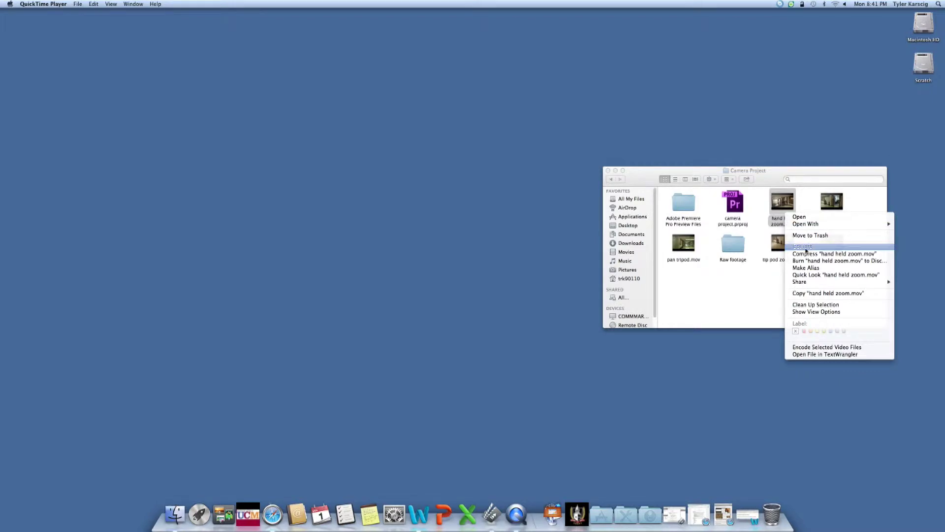
drag(87, 17, 433, 97)
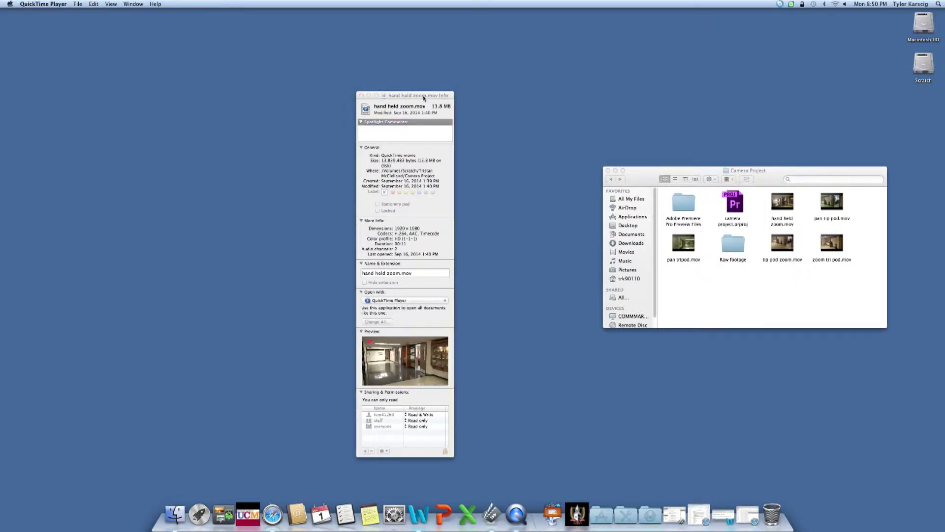
click(443, 125)
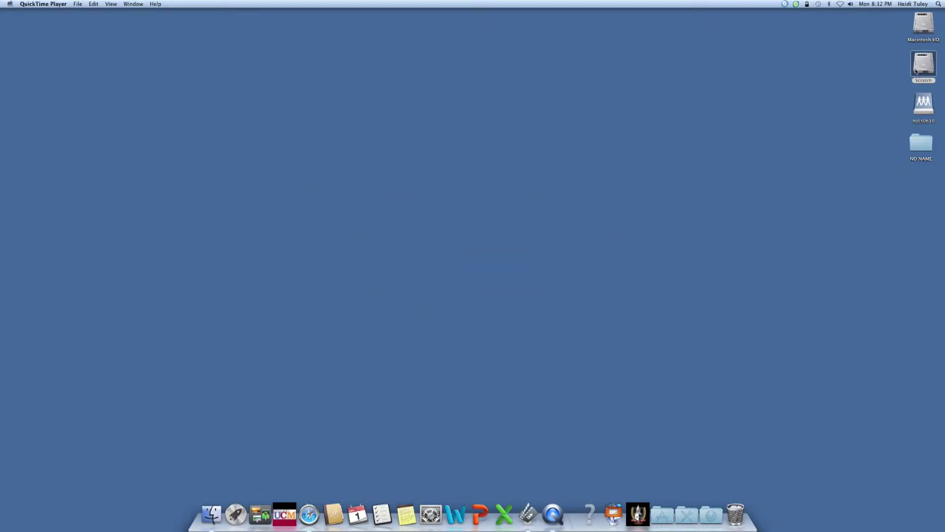
Open the Scratch drive from the desktop.
double_click(916, 72)
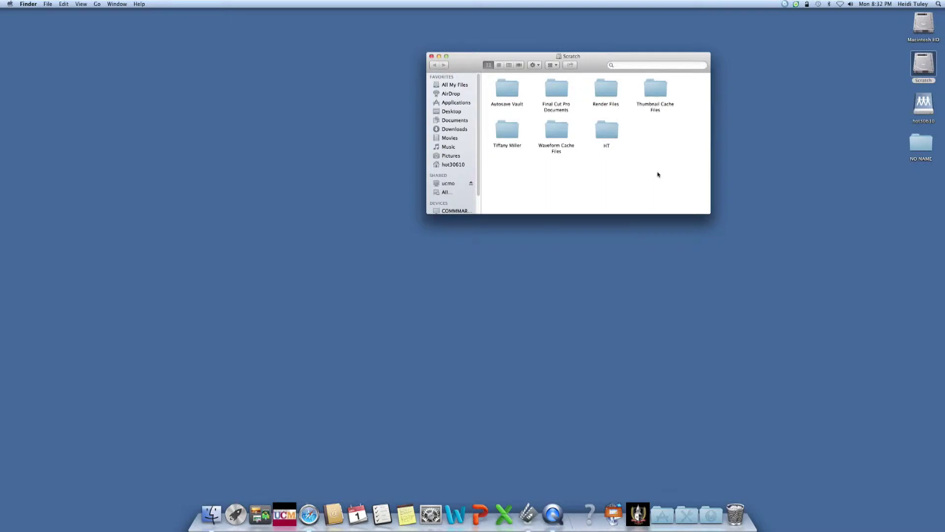
Create a folder named 'Your Name' on the Scratch drive and open it.
right_click(657, 174)
click(719, 175)
text(Your Name)
key(Return)
drag(658, 176, 659, 137)
double_click(660, 138)
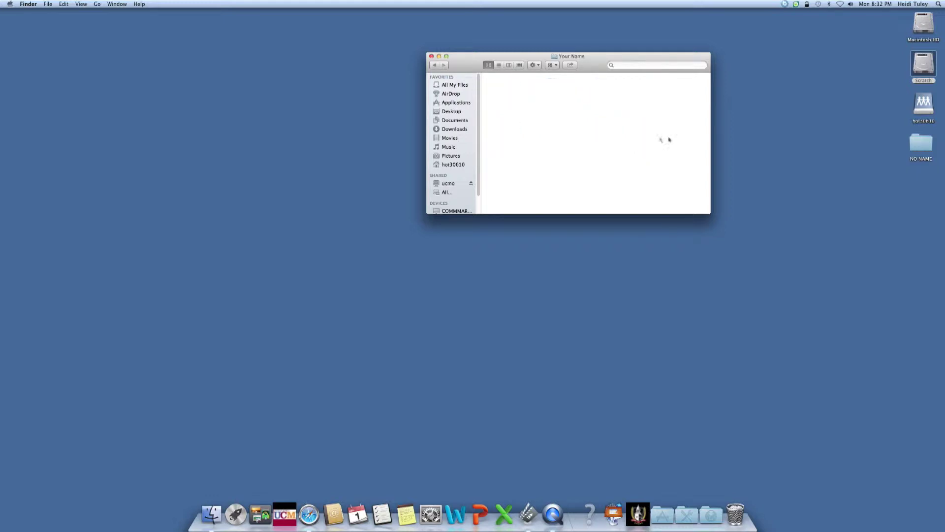
Inside Your Name, create a 'Digital Video' folder and open it.
right_click(595, 136)
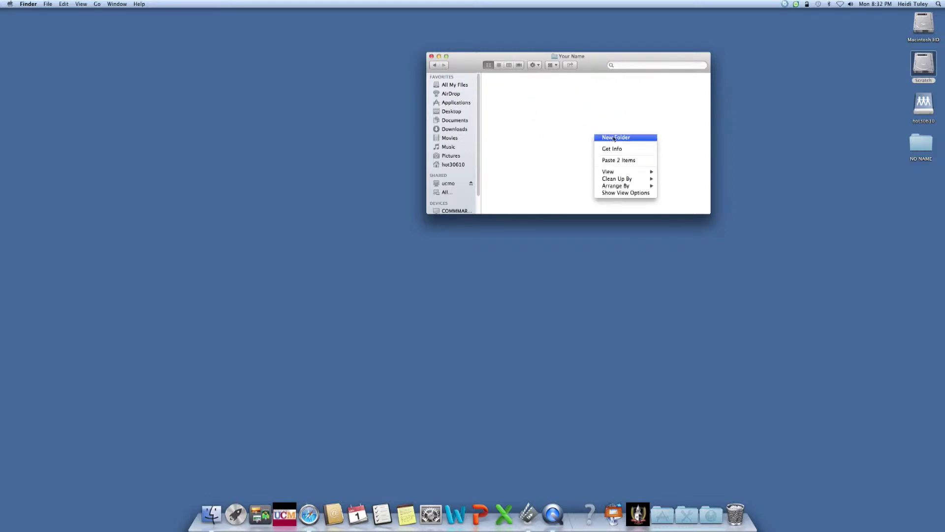
click(614, 138)
text(Digit)
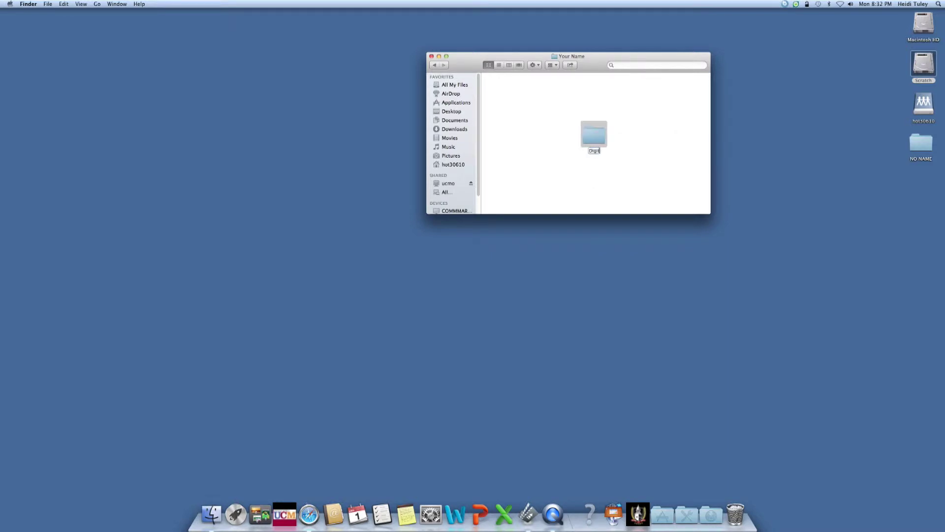
text(al Video)
key(Return)
drag(598, 139, 512, 94)
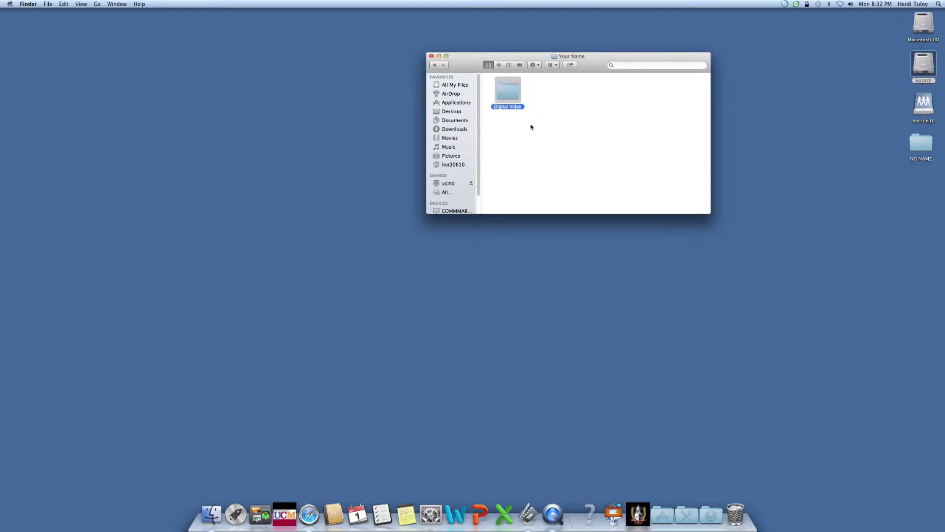
click(531, 127)
double_click(513, 91)
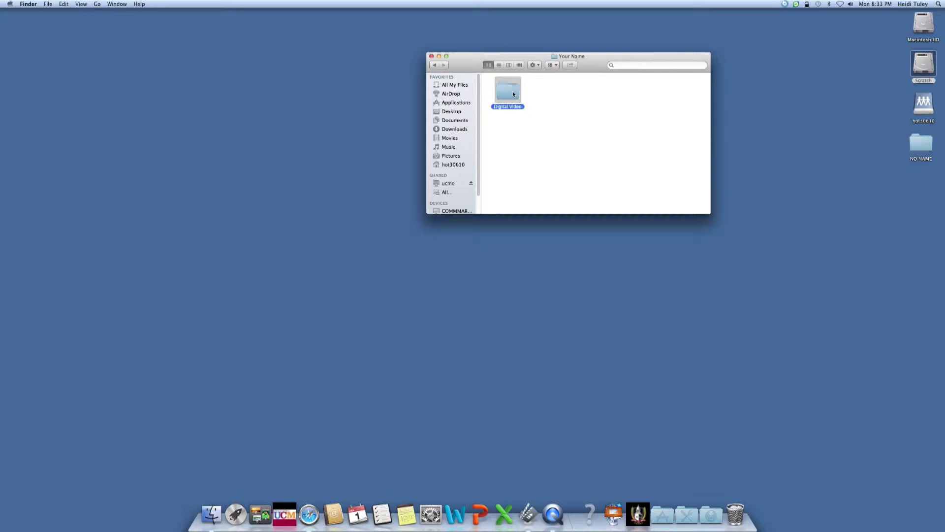
Inside Digital Video, create a folder named 'Project'.
right_click(565, 127)
click(573, 130)
text(p)
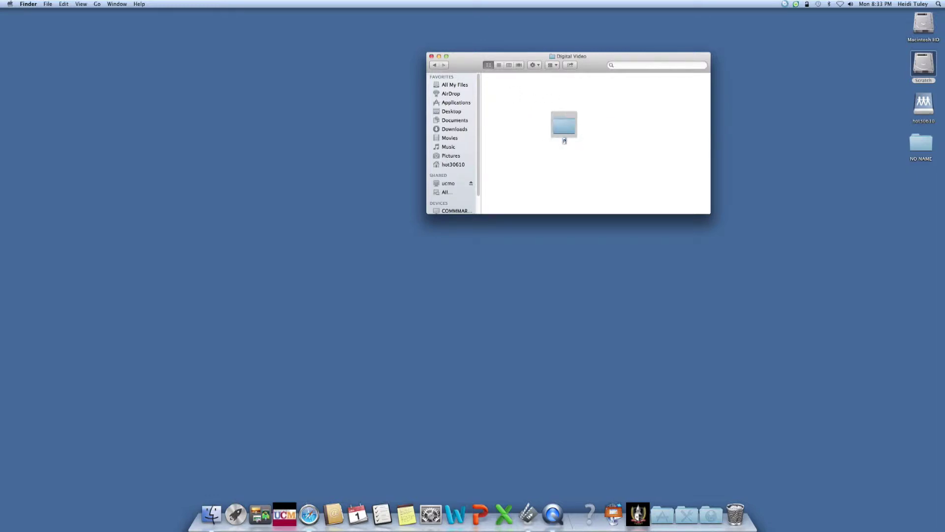
text(roject)
key(Return)
drag(564, 123, 506, 90)
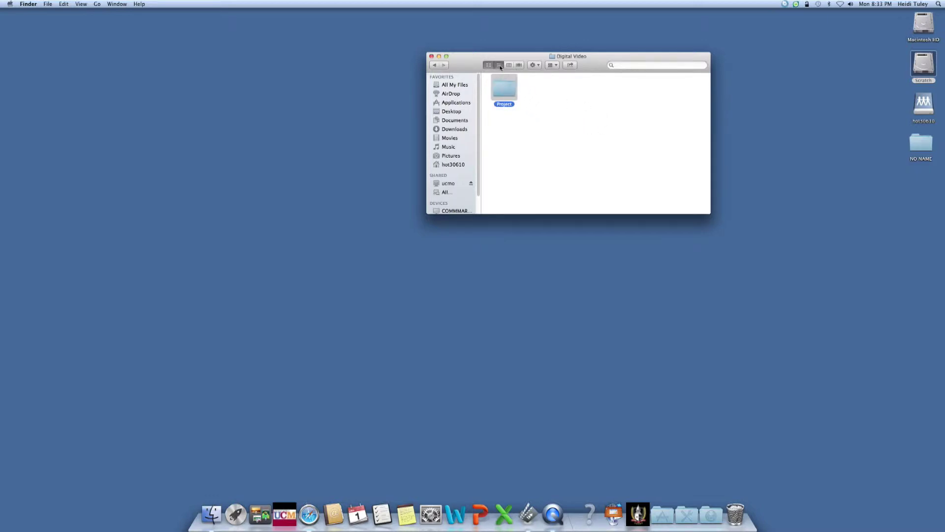
Check the folder path in column view, return to icon view and reposition the Project window.
click(499, 64)
click(509, 65)
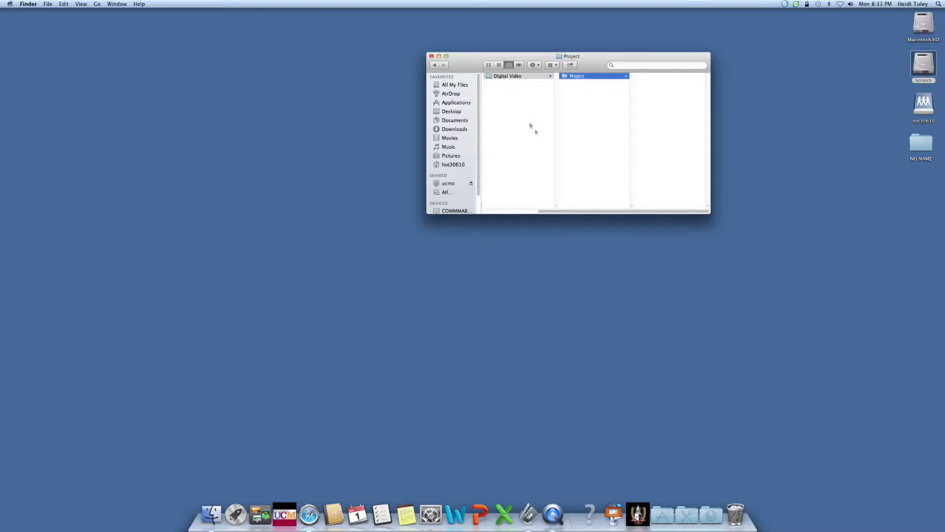
scroll(543, 112, left, 3)
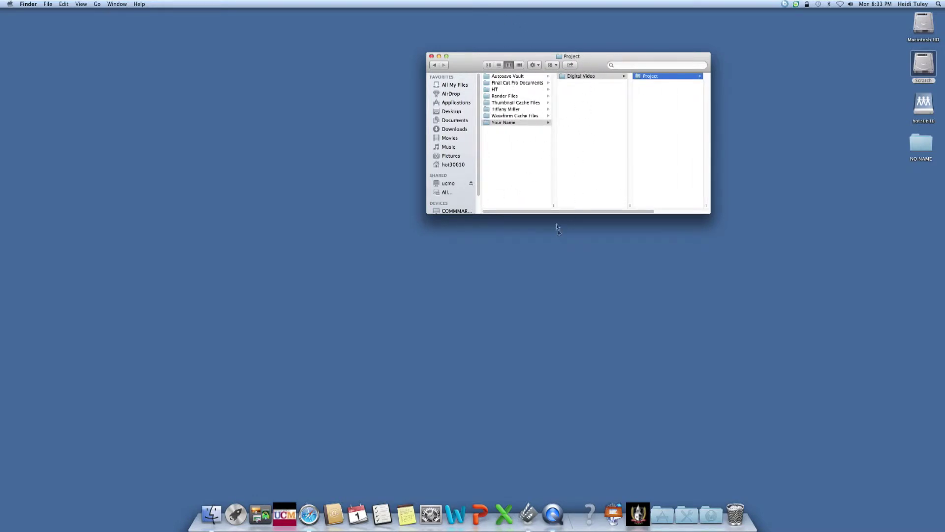
drag(557, 211, 613, 206)
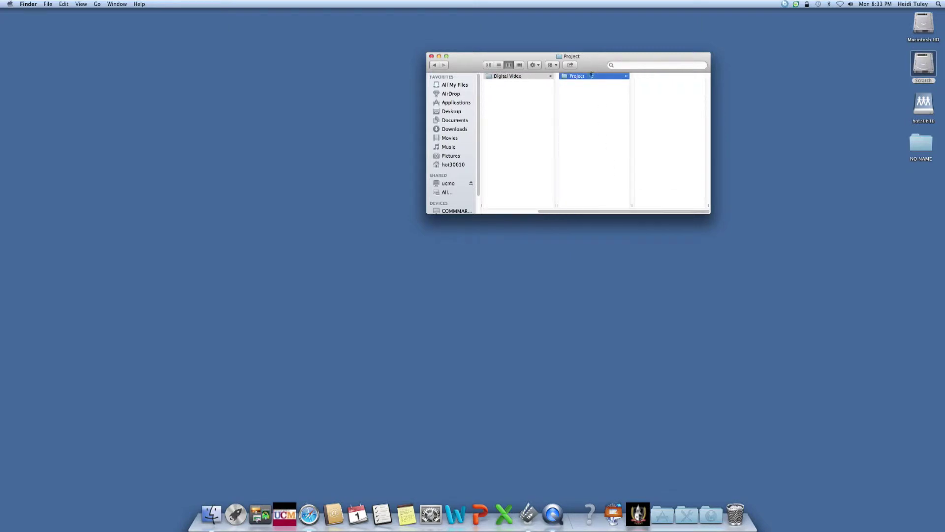
click(488, 65)
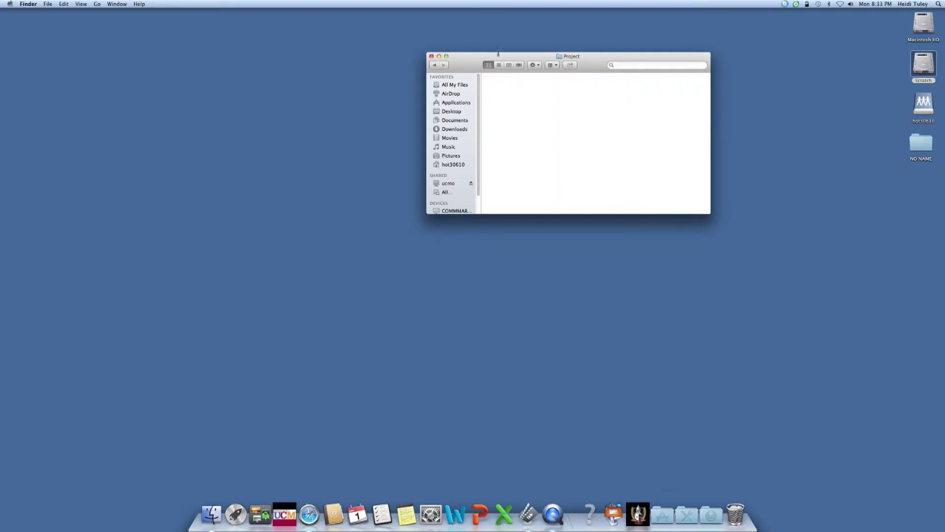
drag(498, 52, 647, 44)
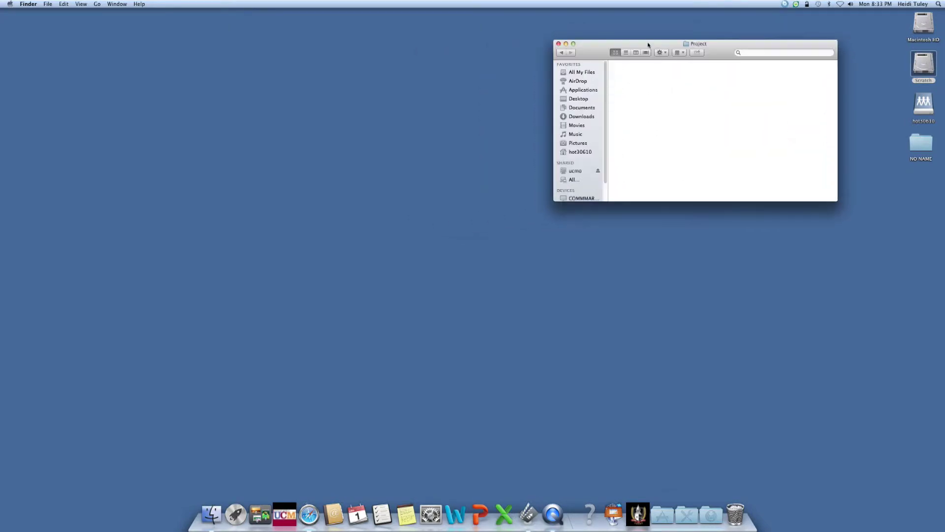
Copy the MP_ROOT and PRIVATE folders from the NO NAME card into the Project folder.
double_click(920, 144)
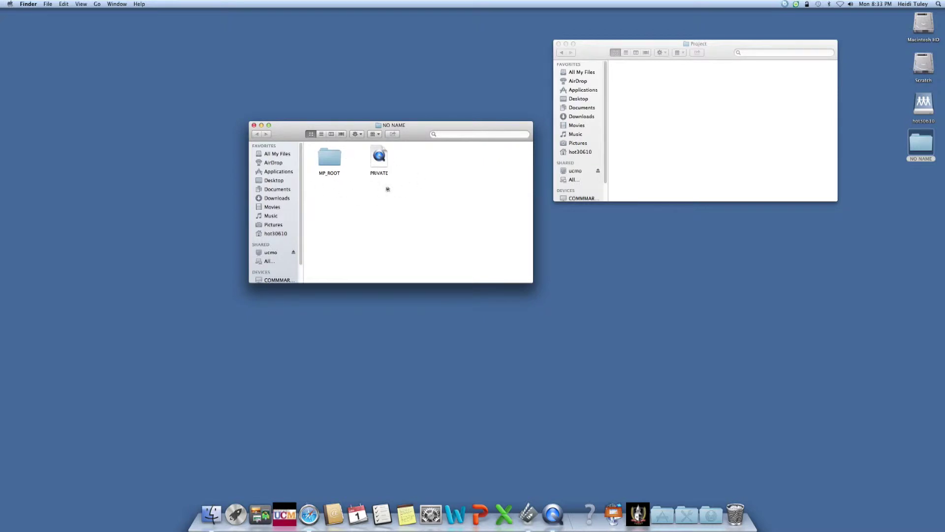
drag(412, 189, 629, 78)
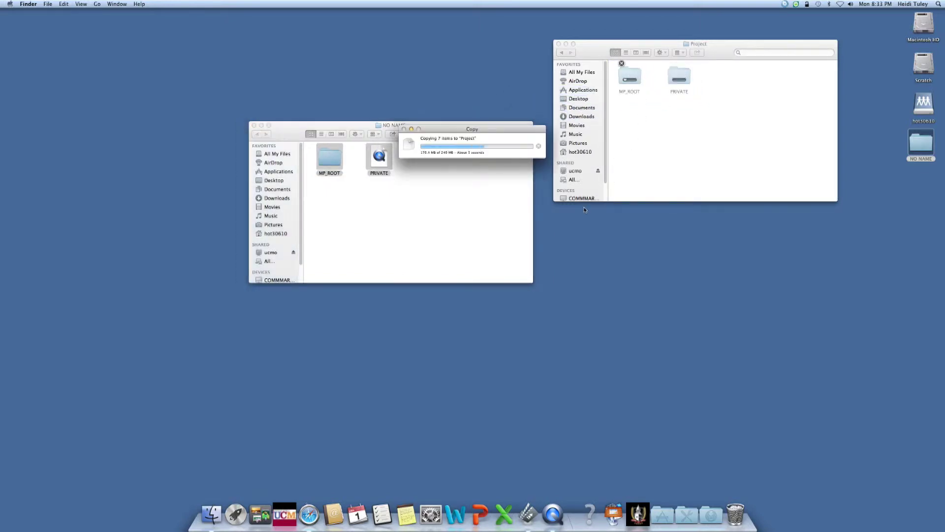
click(254, 125)
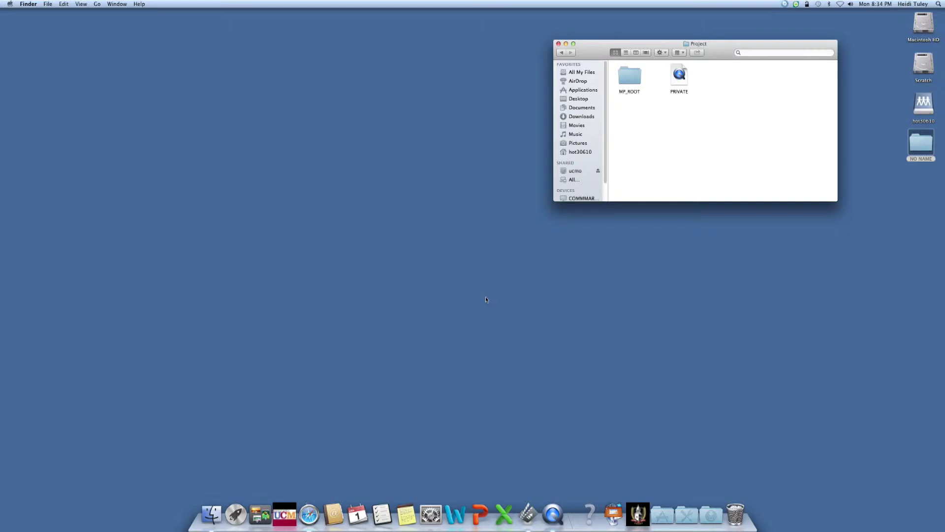
key(F4)
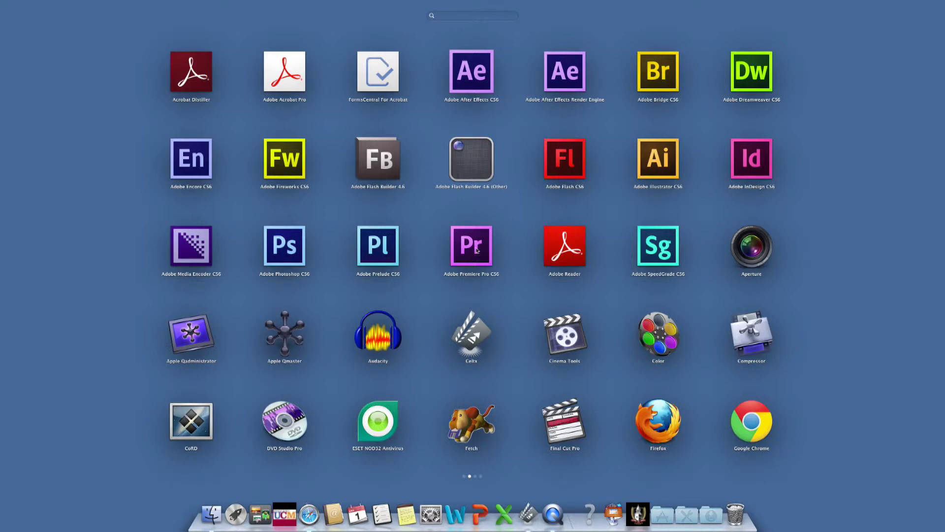
Launch Adobe Premiere Pro CS6 from Launchpad.
key(Escape)
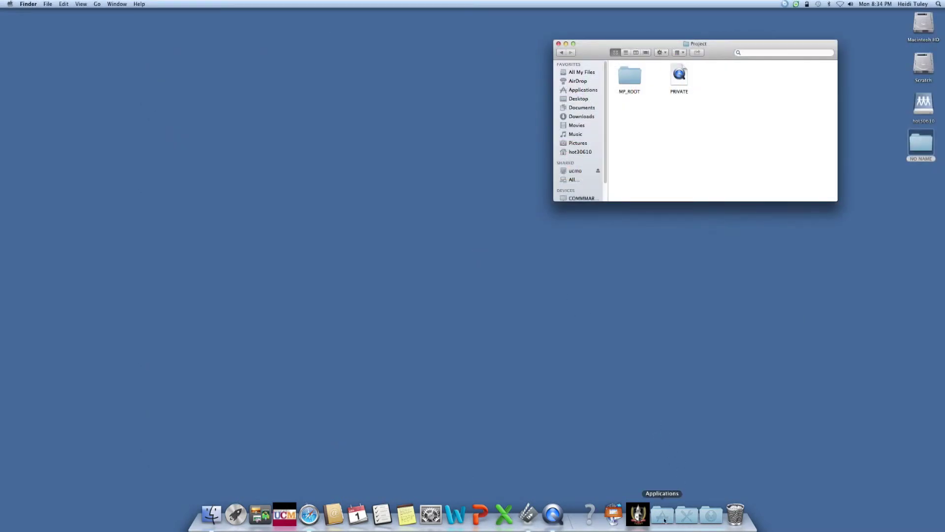
click(663, 518)
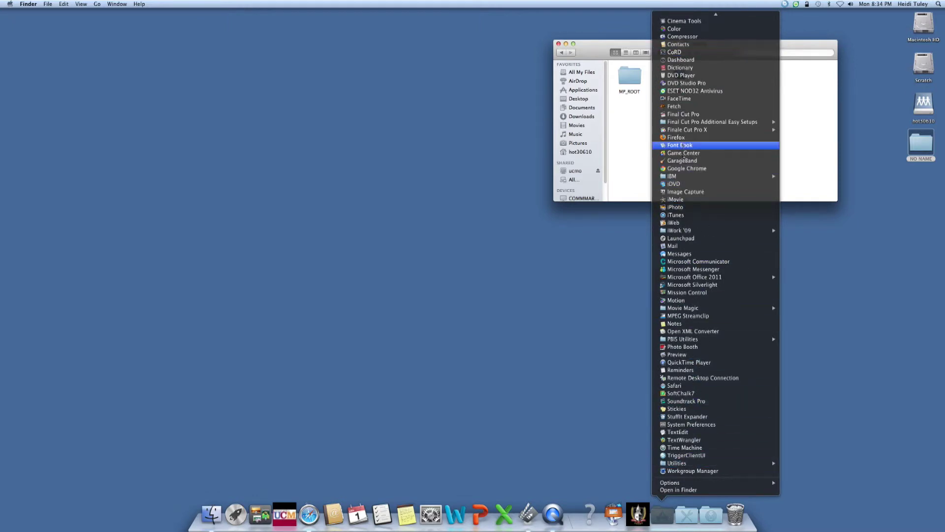
click(580, 412)
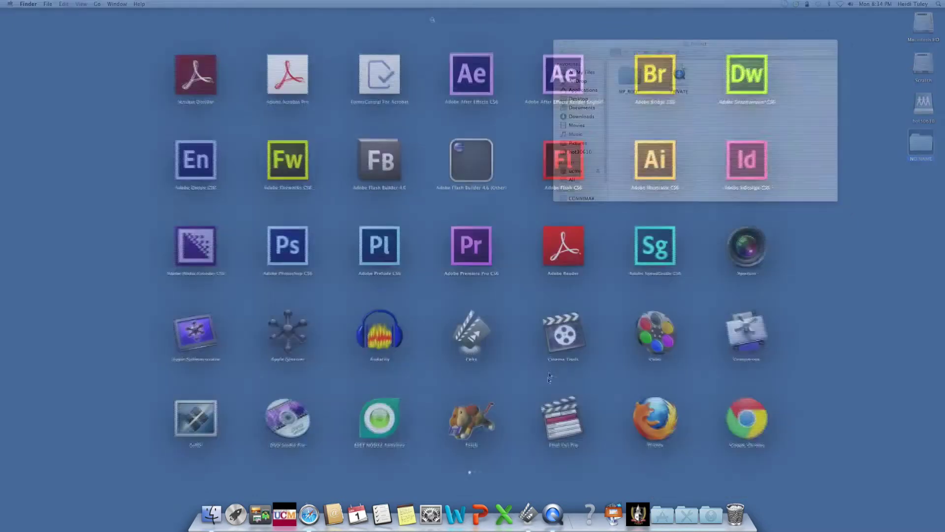
click(468, 243)
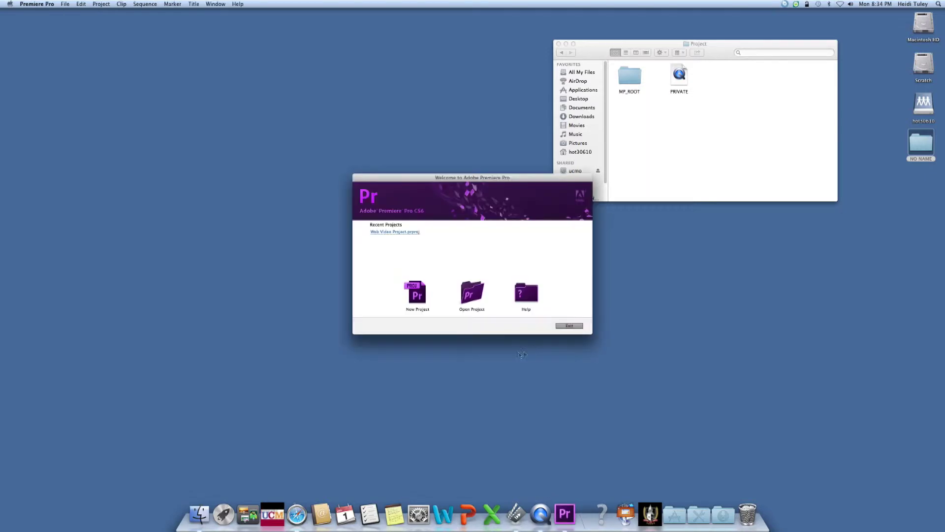
Start a new project named Project, saved to Scratch/Your Name/Digital Video/Project.
click(421, 301)
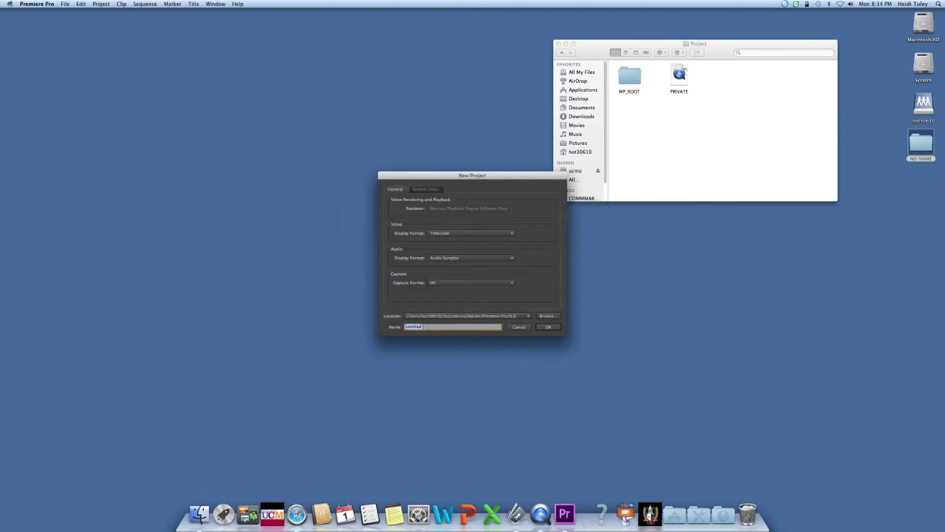
text(Project)
click(548, 315)
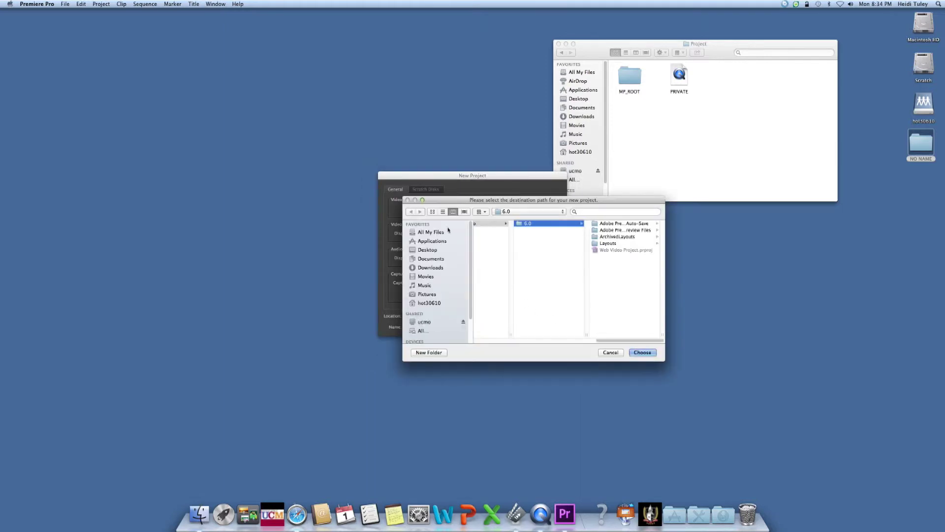
scroll(436, 332, down, 3)
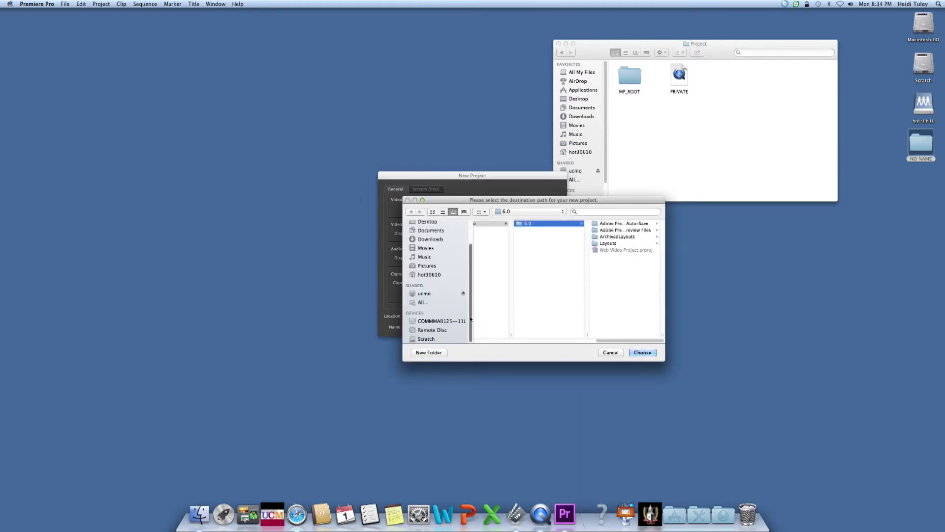
click(426, 340)
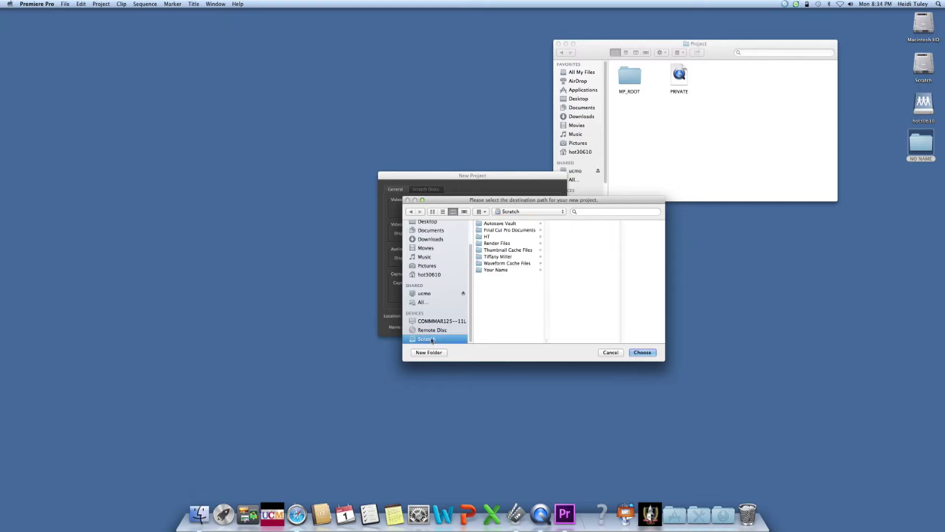
click(489, 271)
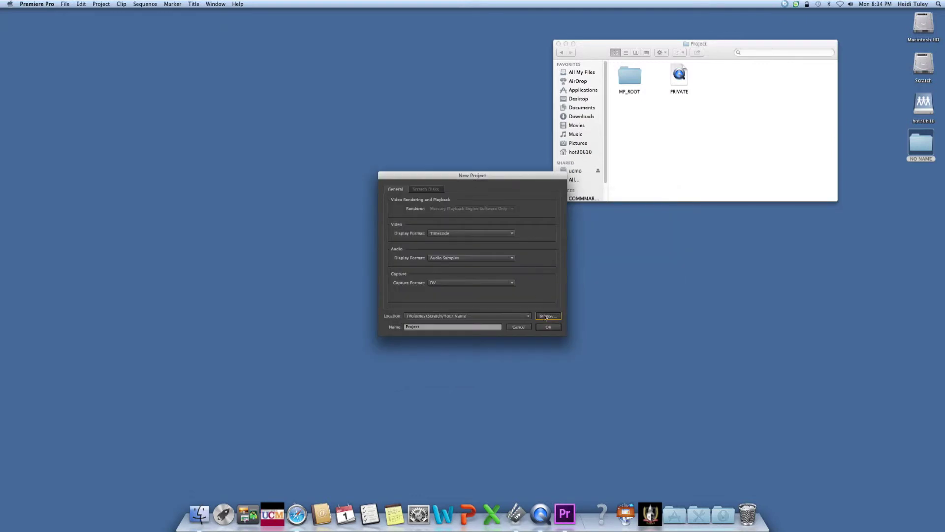
click(562, 224)
click(605, 223)
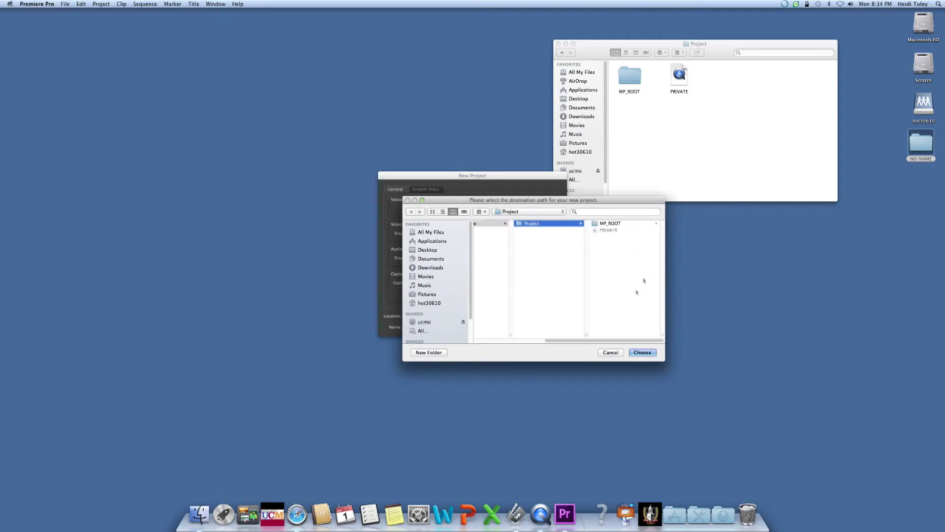
click(642, 353)
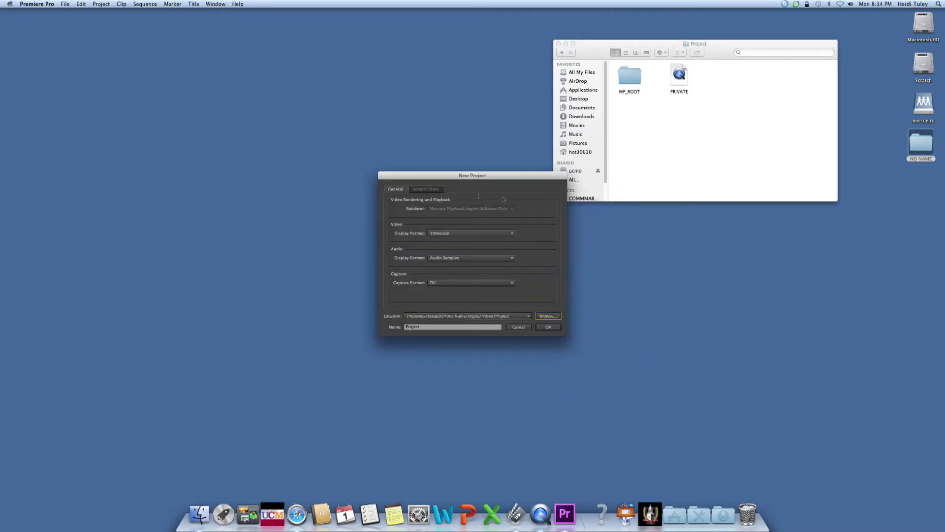
Create a sequence named Project using the AVCHD 1080i30 (60) preset.
click(553, 327)
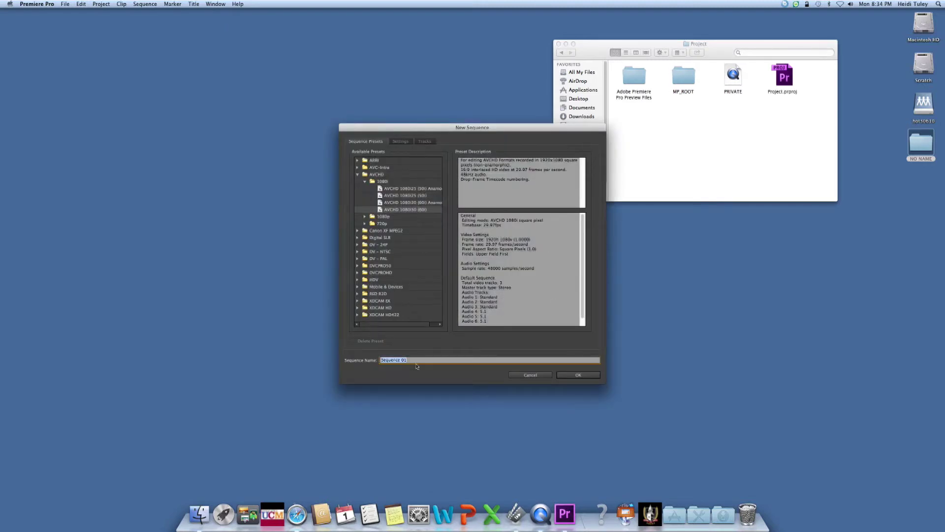
text(Project)
click(396, 210)
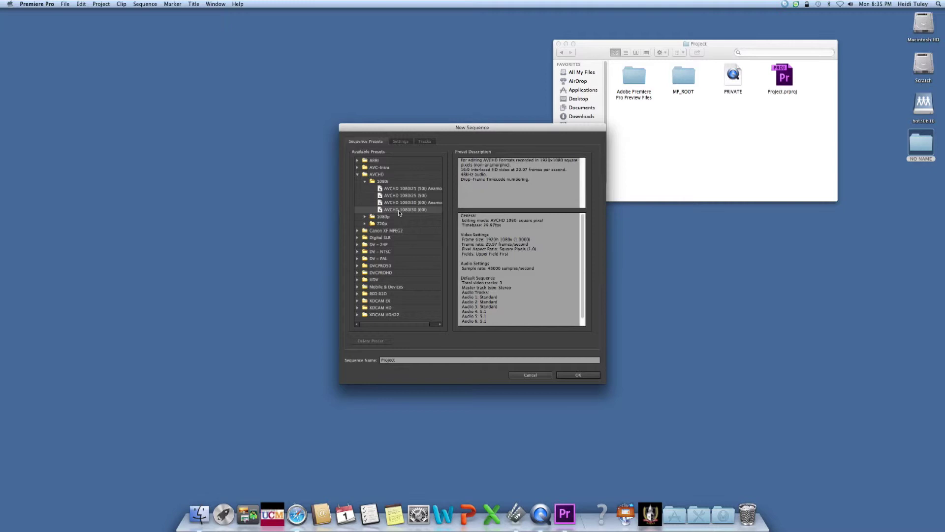
click(587, 376)
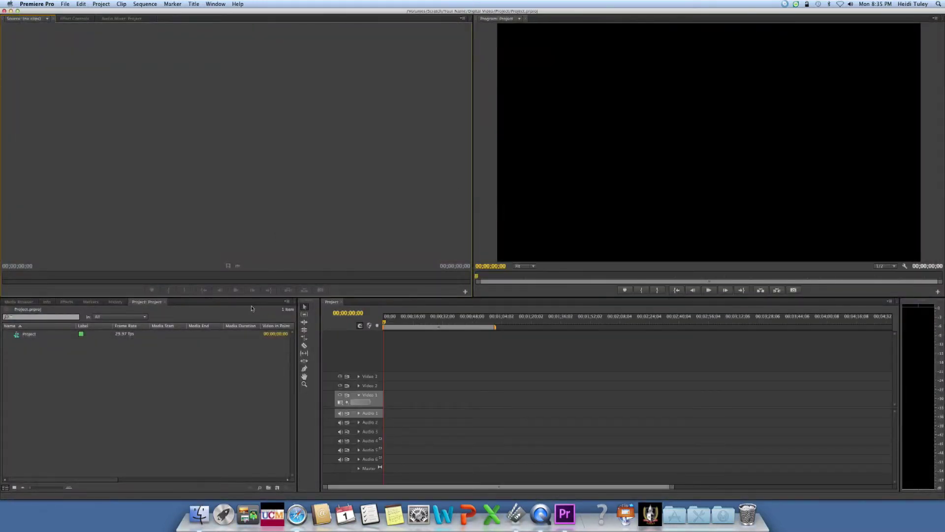
click(199, 515)
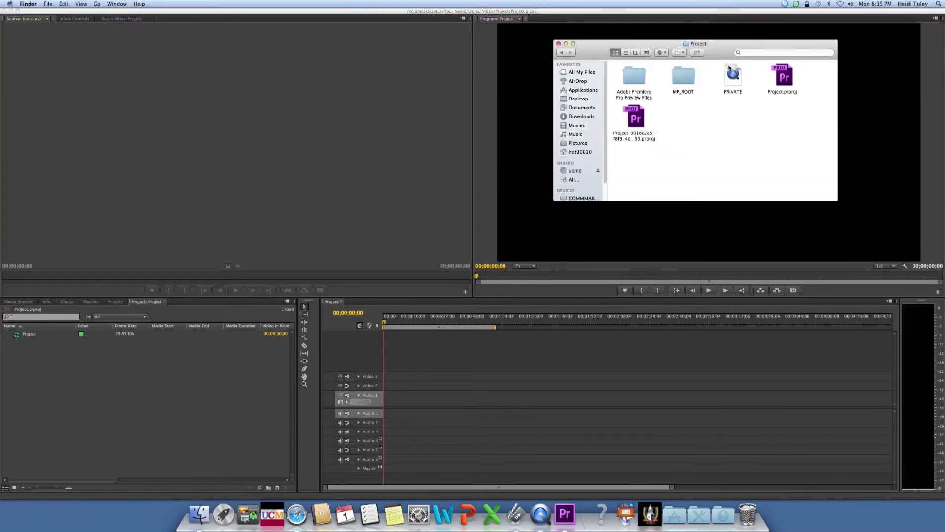
Import the PRIVATE folder, dismiss the import error, and expand it to list 00004, 00012 and 00013.MTS.
drag(731, 69, 162, 382)
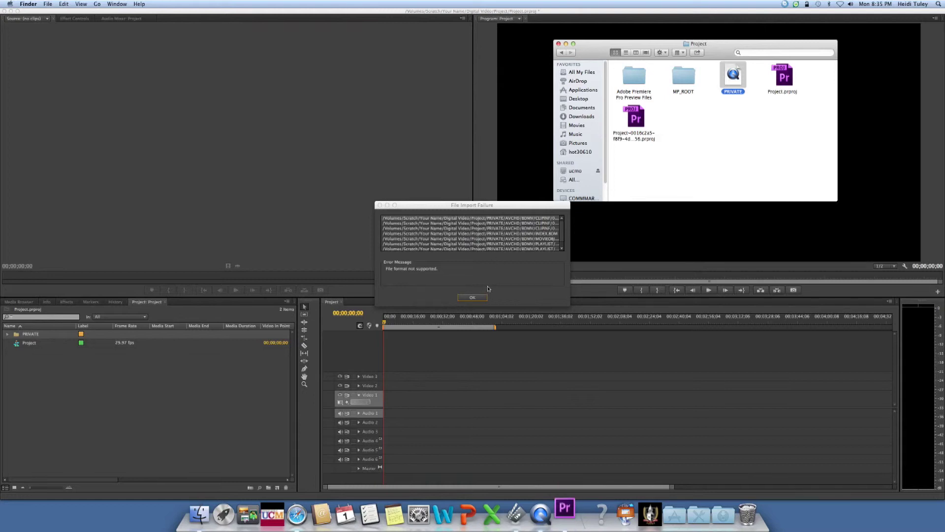
click(473, 299)
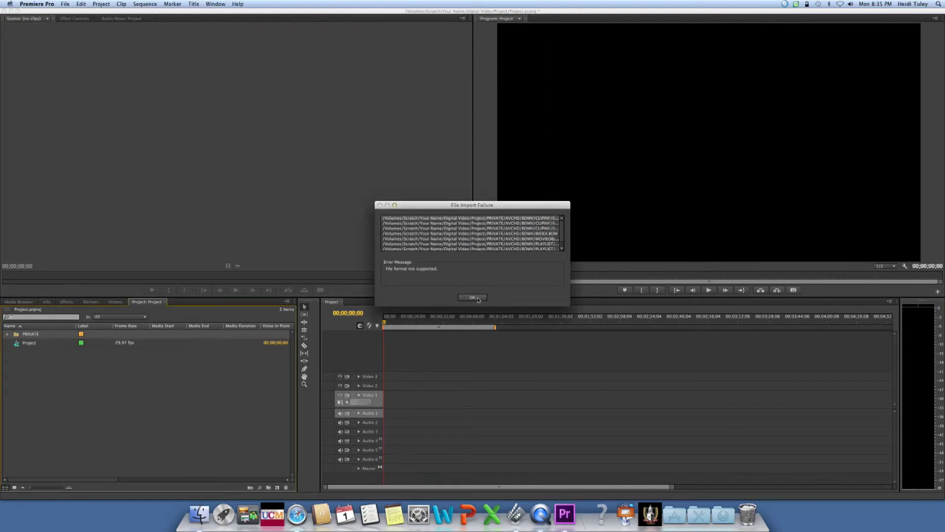
click(473, 298)
click(7, 334)
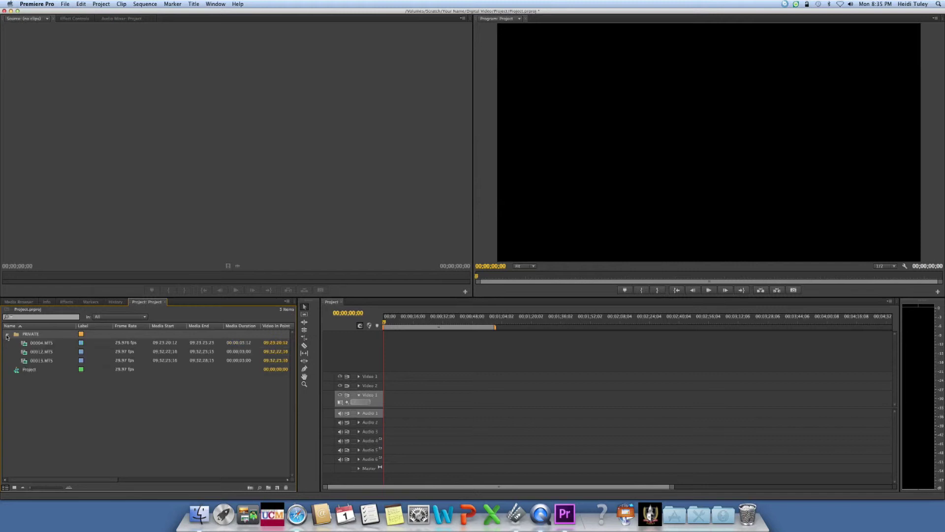
Preview clip 00012.MTS and rename it to Reid.
double_click(39, 352)
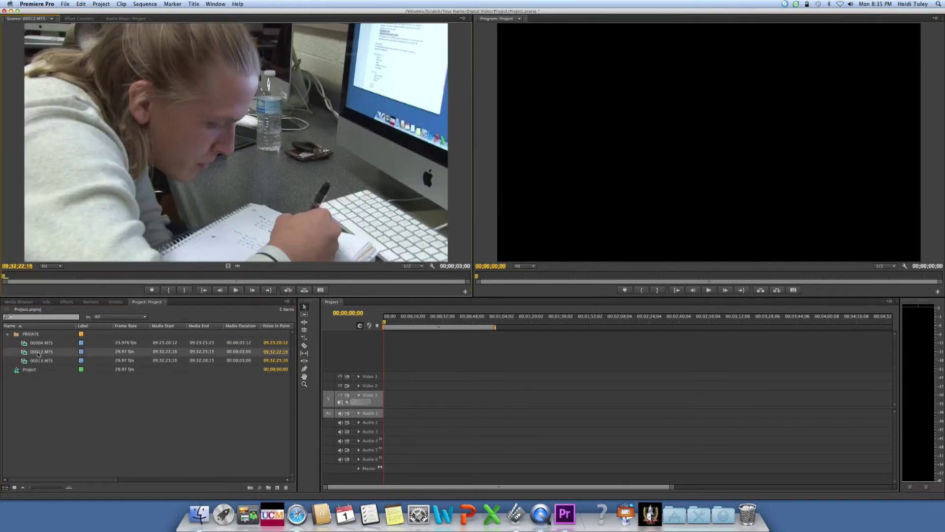
click(40, 352)
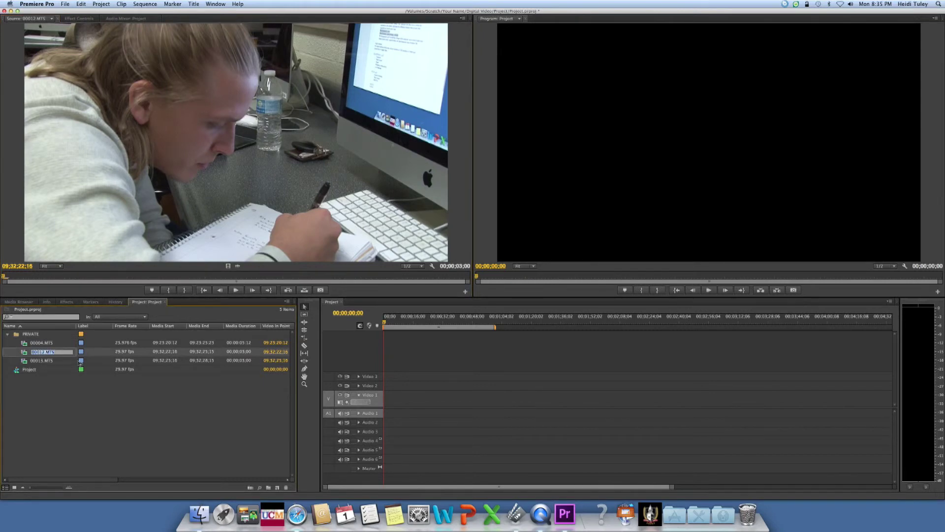
text(Ki)
key(Tab)
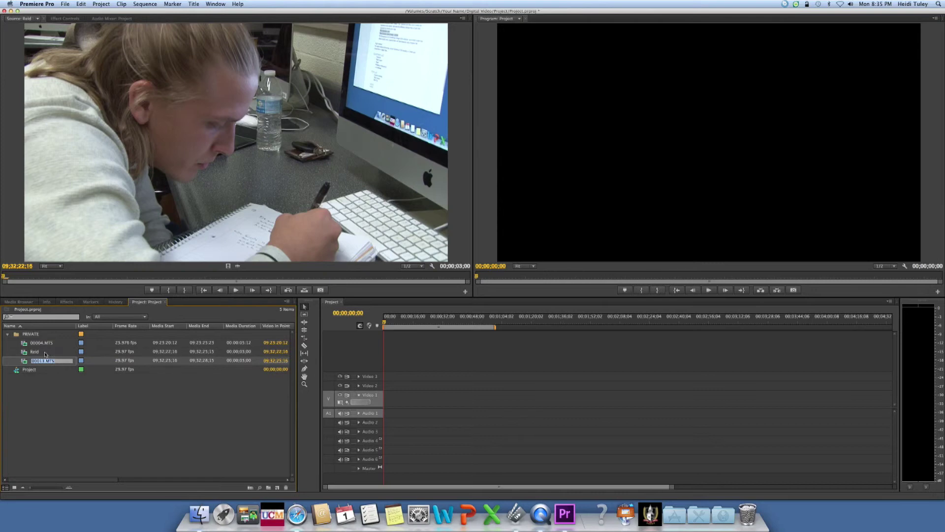
key(Return)
Cancel the stray Import dialogs and select the Reid clip.
key(super+i)
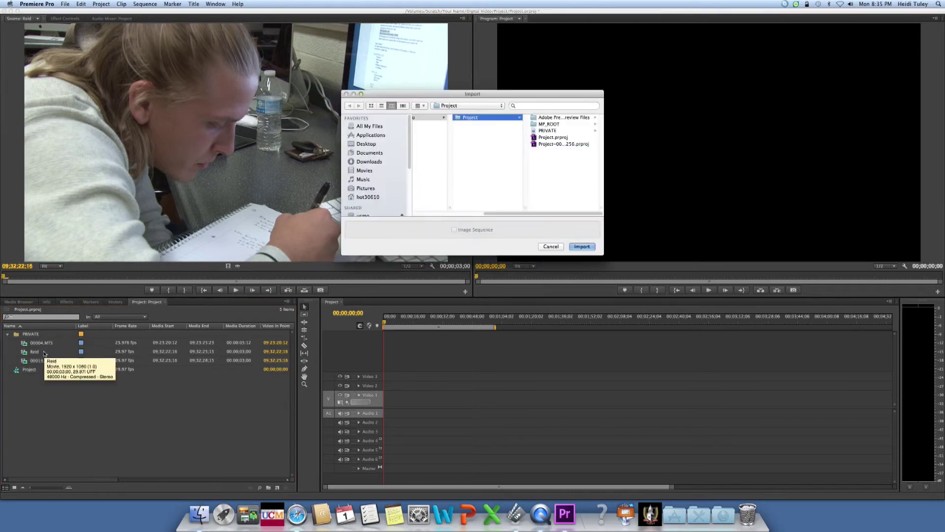
click(540, 246)
key(super+i)
click(547, 248)
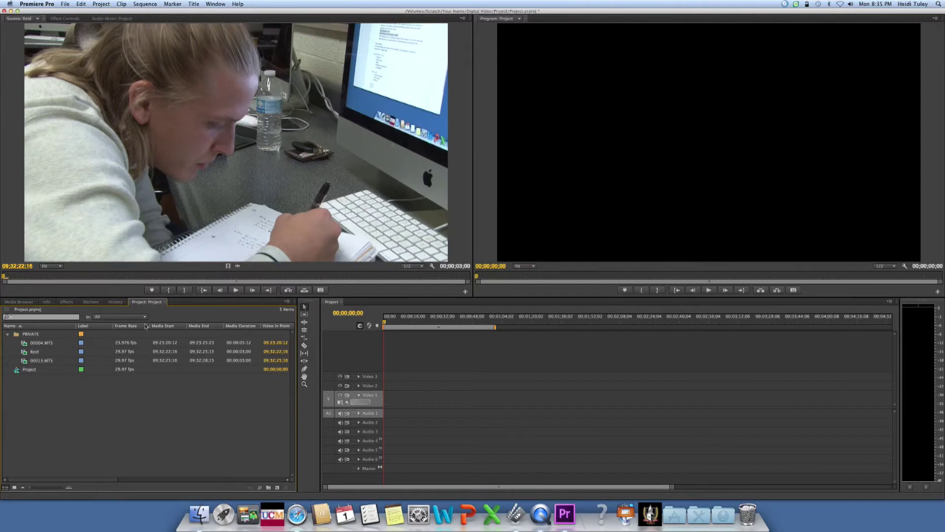
click(27, 353)
click(65, 4)
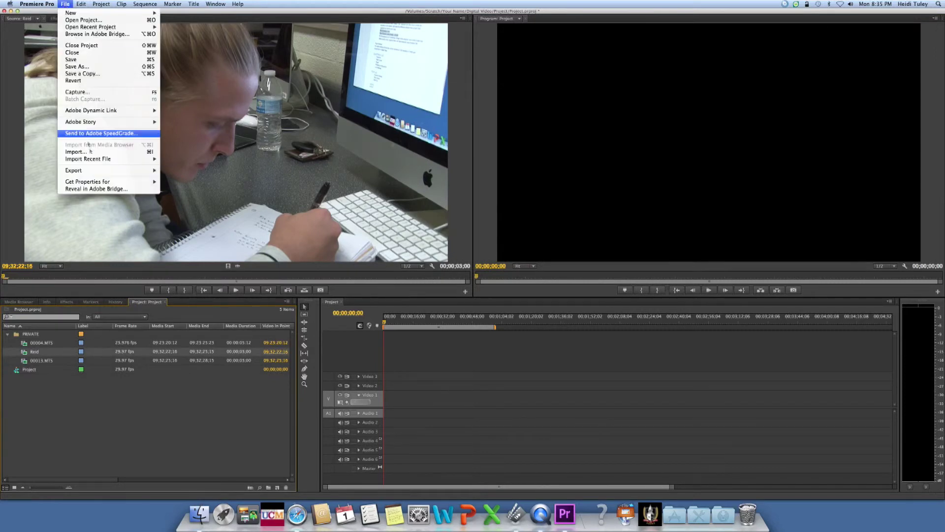
Export Reid as QuickTime with the HD 1080i 29.97 preset to Reid.mov in the Project folder.
mouse_move(106, 171)
click(186, 172)
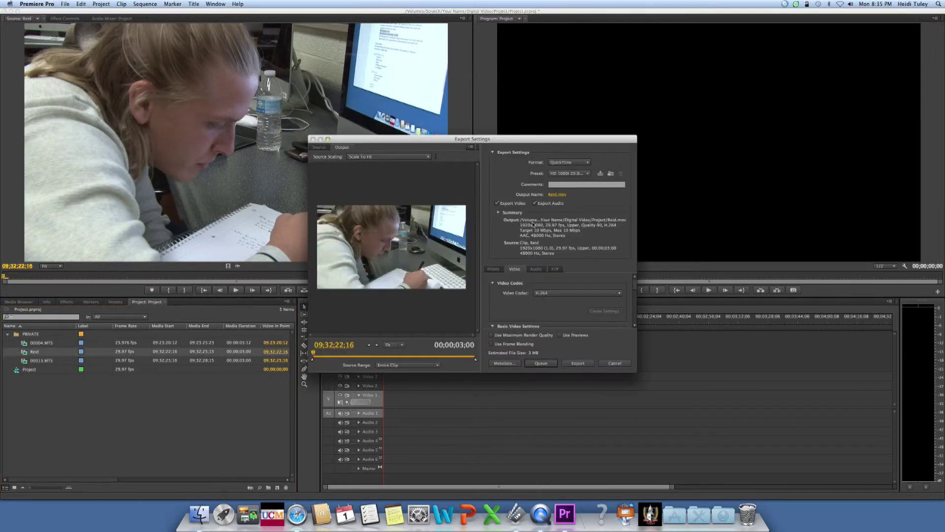
click(569, 162)
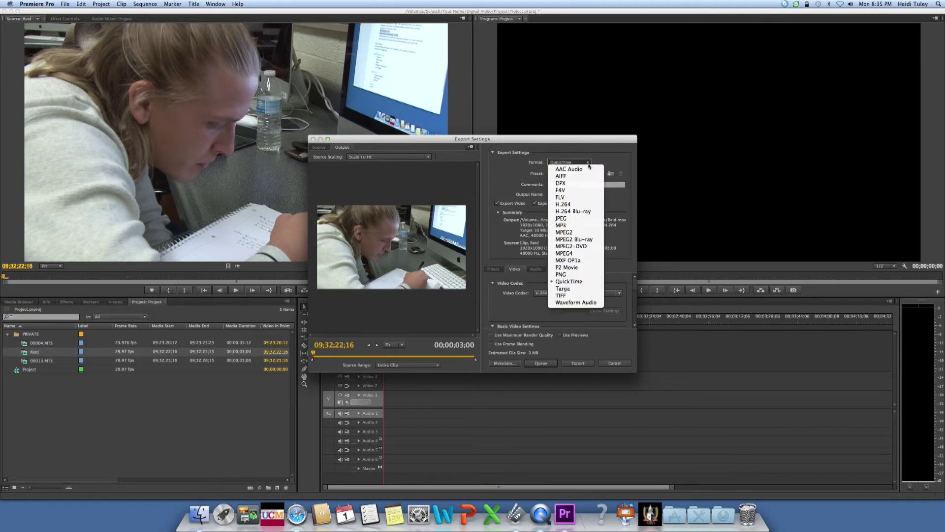
click(550, 162)
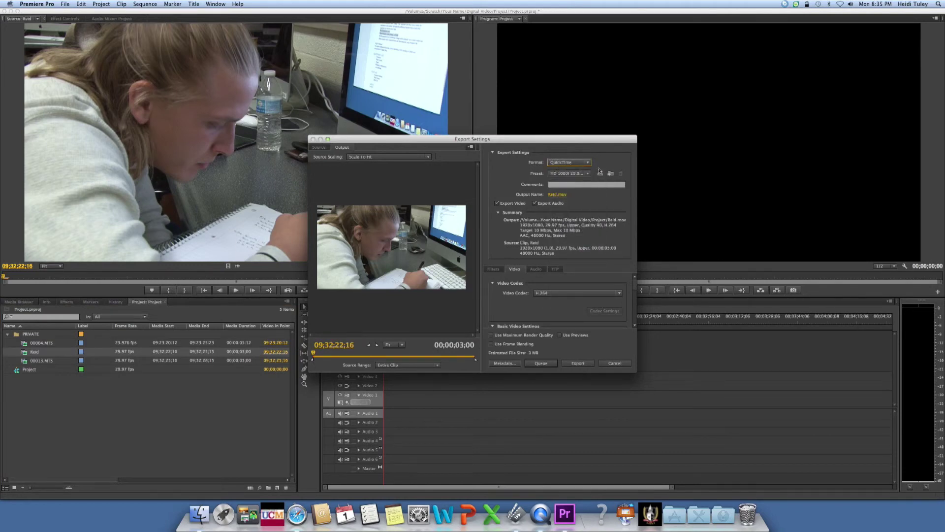
click(588, 175)
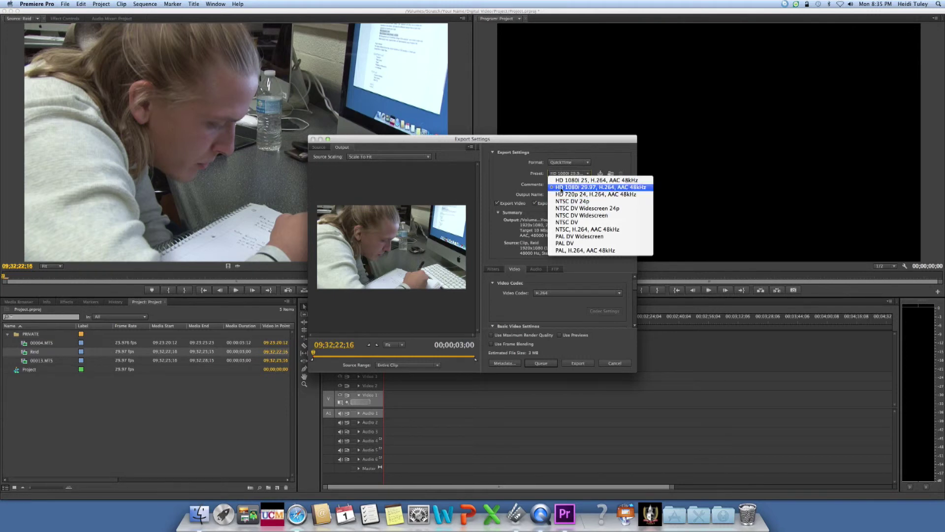
click(561, 188)
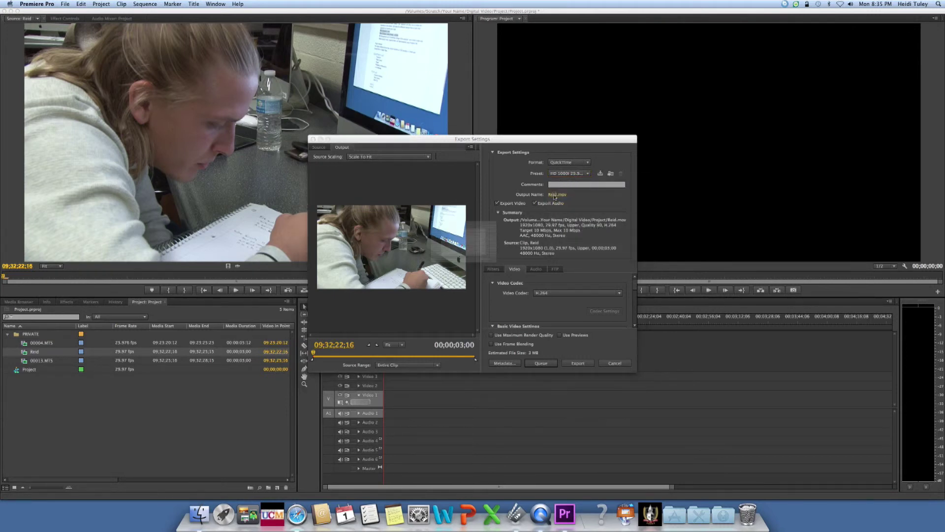
click(555, 195)
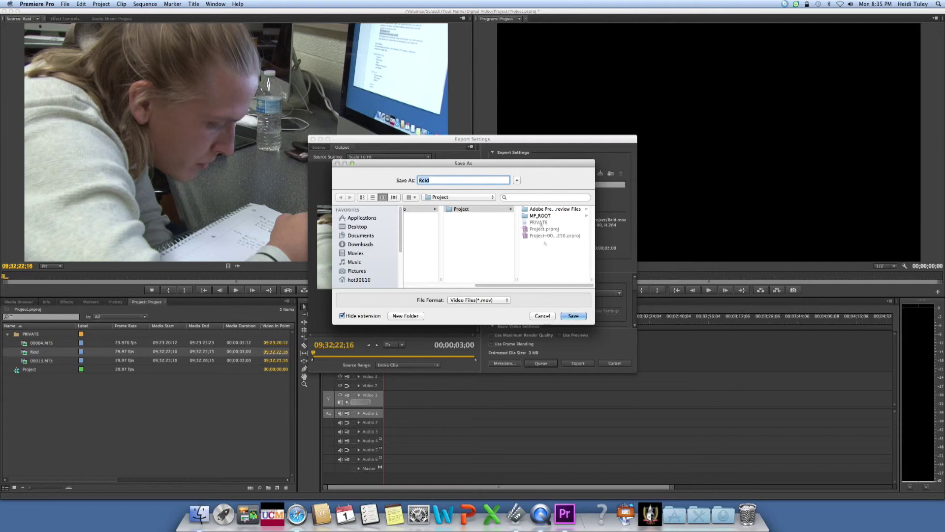
click(572, 317)
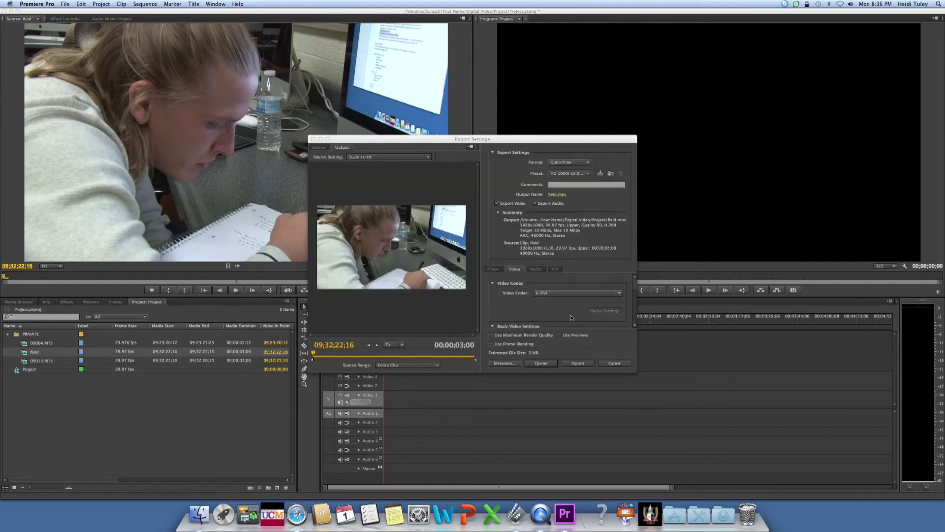
click(576, 363)
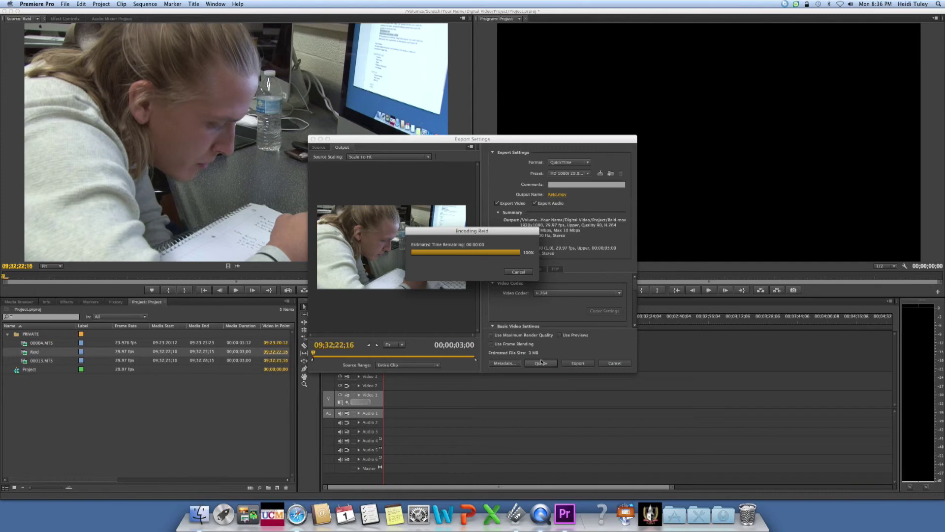
double_click(36, 362)
Rename clip 00013.MTS to 'Water Bottle', leaving the Project sequence name unchanged.
click(36, 362)
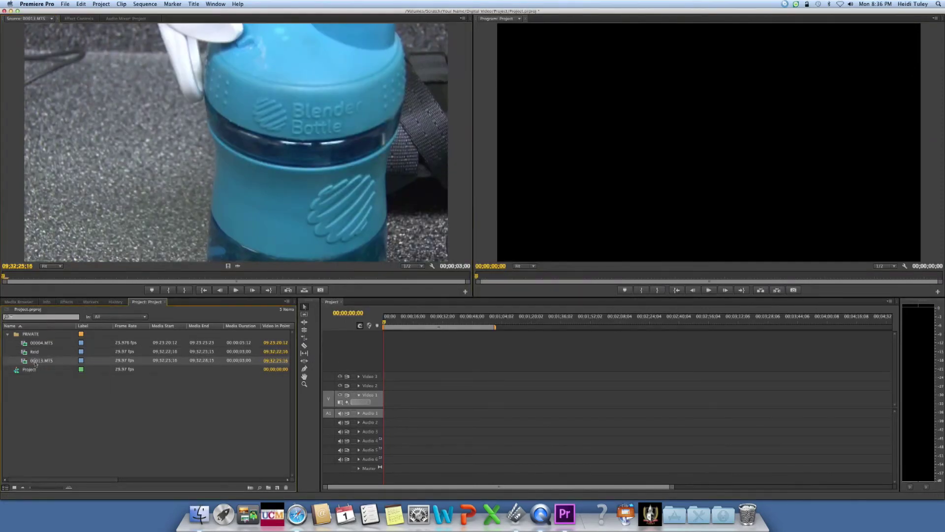
text(Wate)
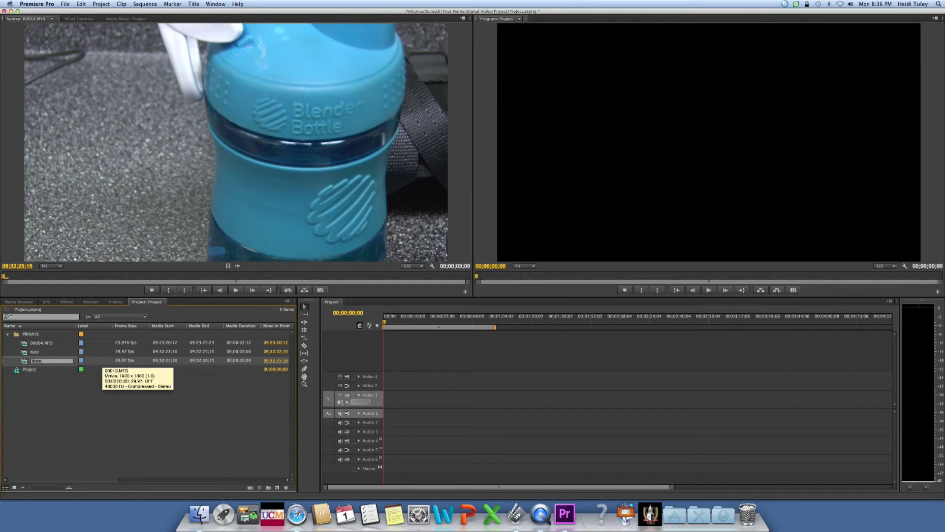
text(r Bottle)
key(Tab)
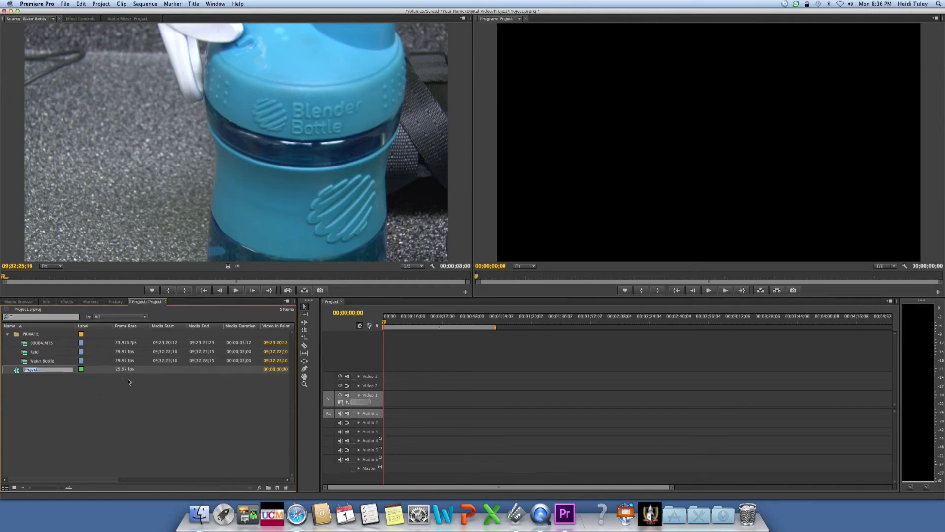
key(Return)
Export the Water Bottle clip as Water Bottle.mov with the default QuickTime settings.
click(42, 362)
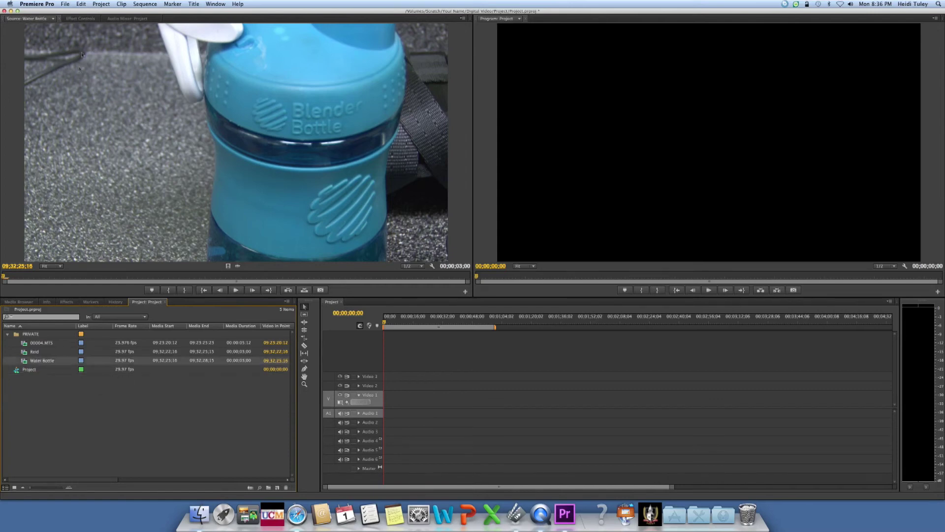
click(66, 6)
mouse_move(132, 170)
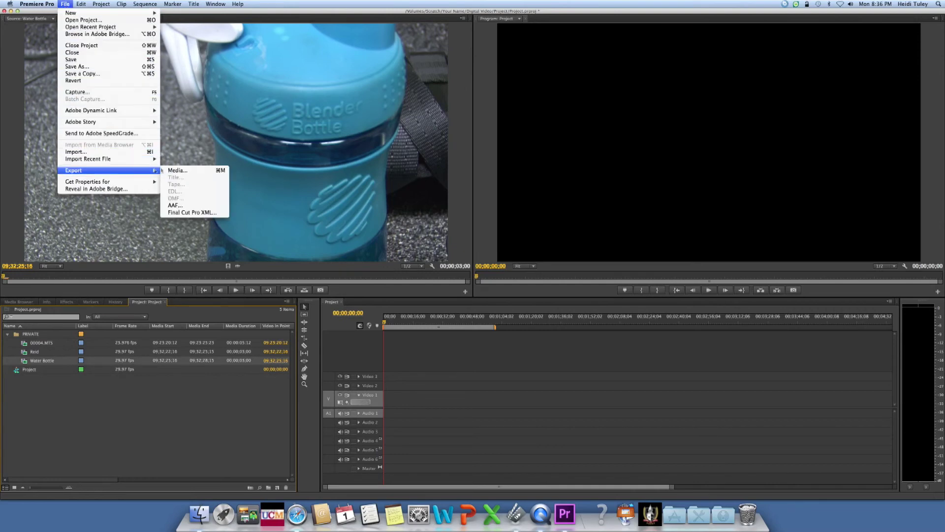
click(177, 170)
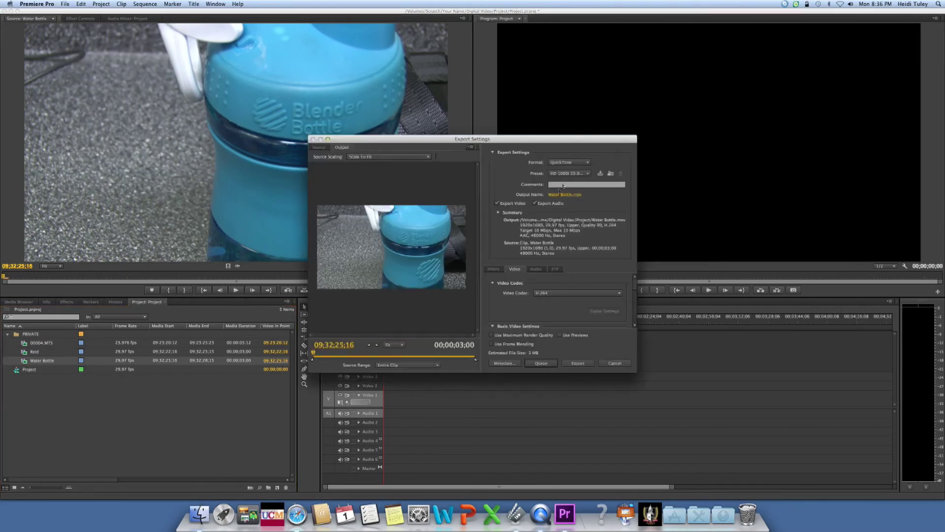
click(576, 364)
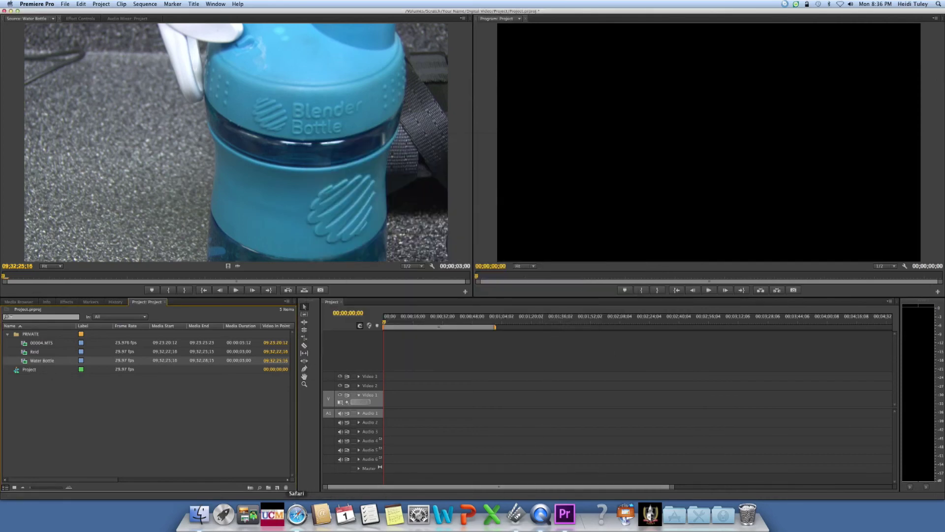
Switch to Finder, reposition the Project window, and select Reid.mov and Water Bottle.mov.
key(super+Tab)
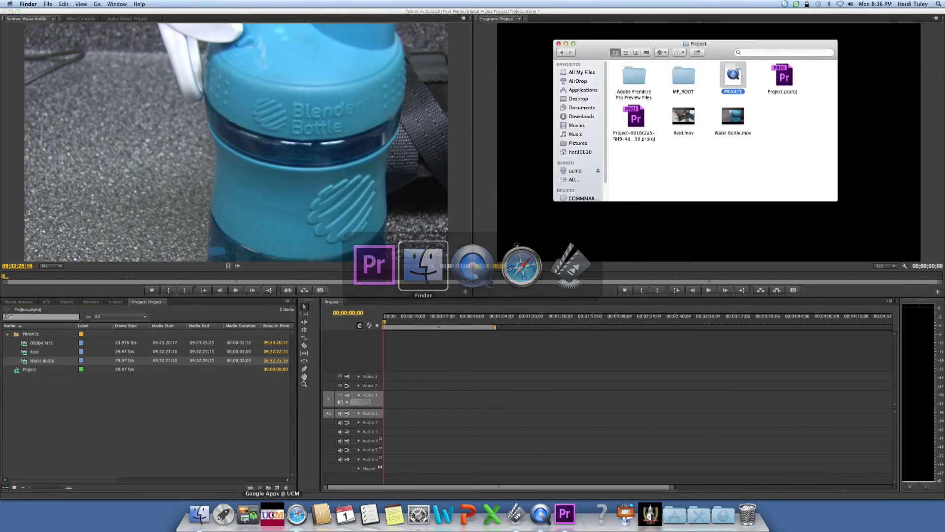
drag(690, 44, 490, 70)
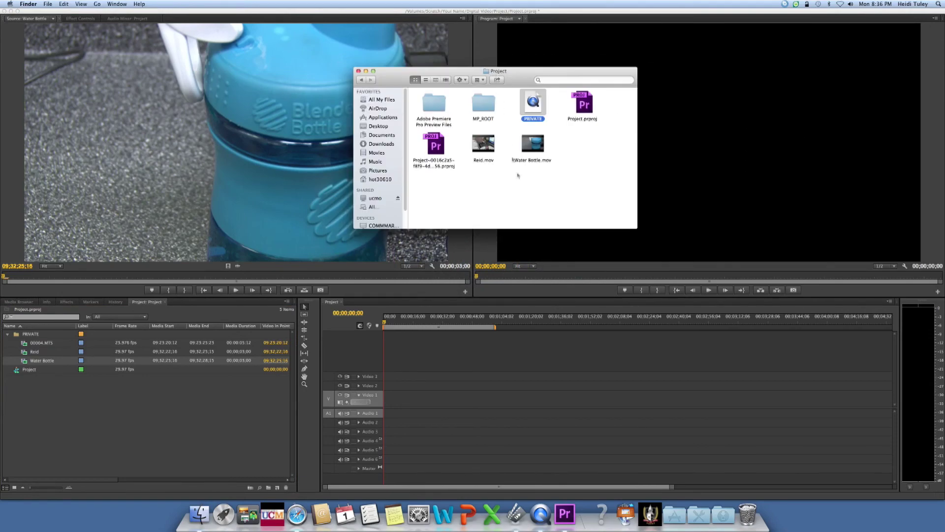
drag(551, 173, 459, 125)
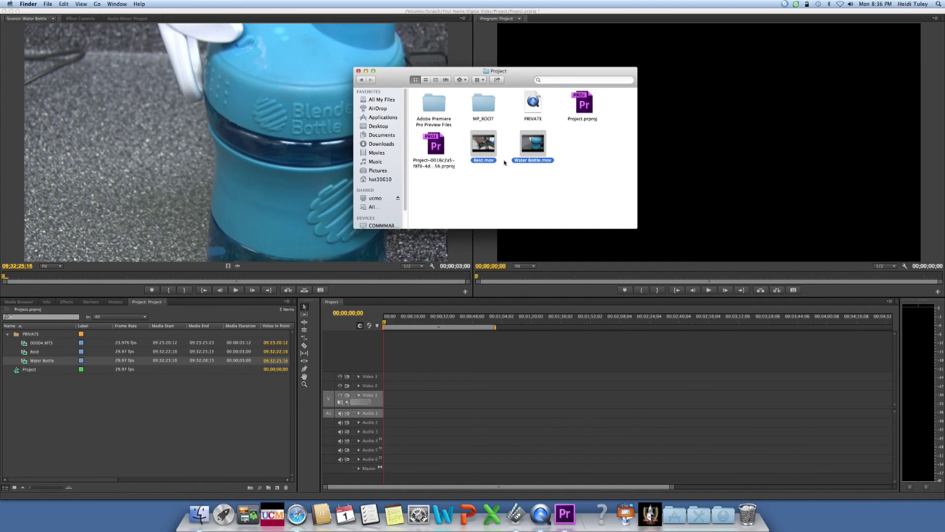